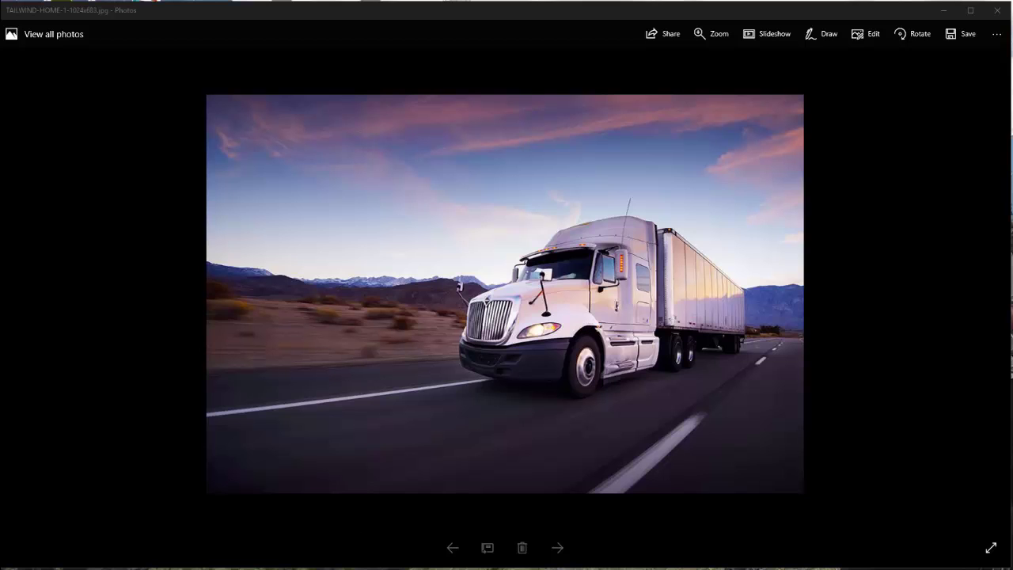
- Switch from the truck photo to the portal welcome e-mail in Outlook
{"action": "left_click", "coordinate": [229, 546]}
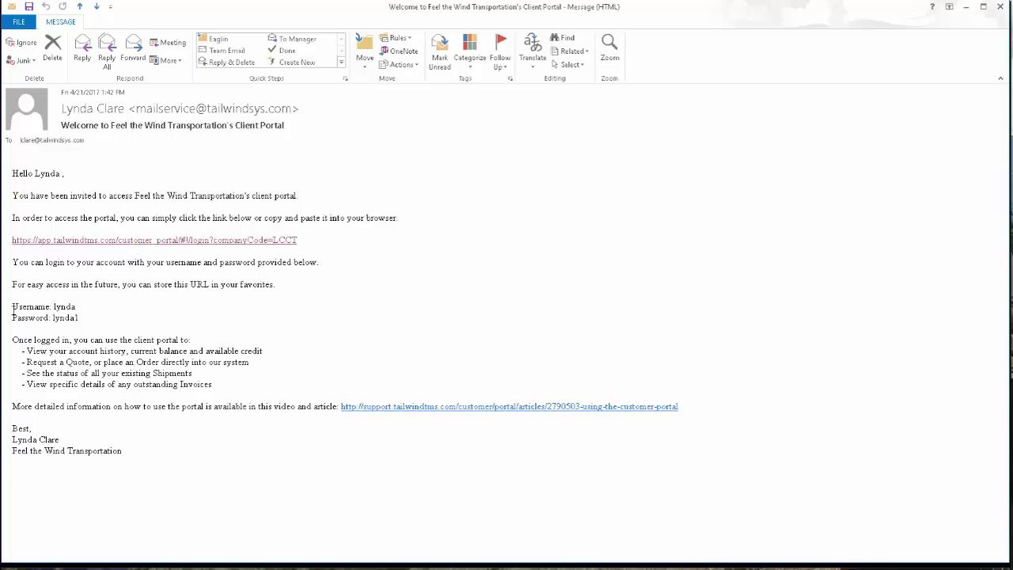
- Review the login details, support link and feature list, then follow the portal link to its sign-in page
{"action": "left_click_drag", "start_coordinate": [13, 306], "coordinate": [87, 317]}
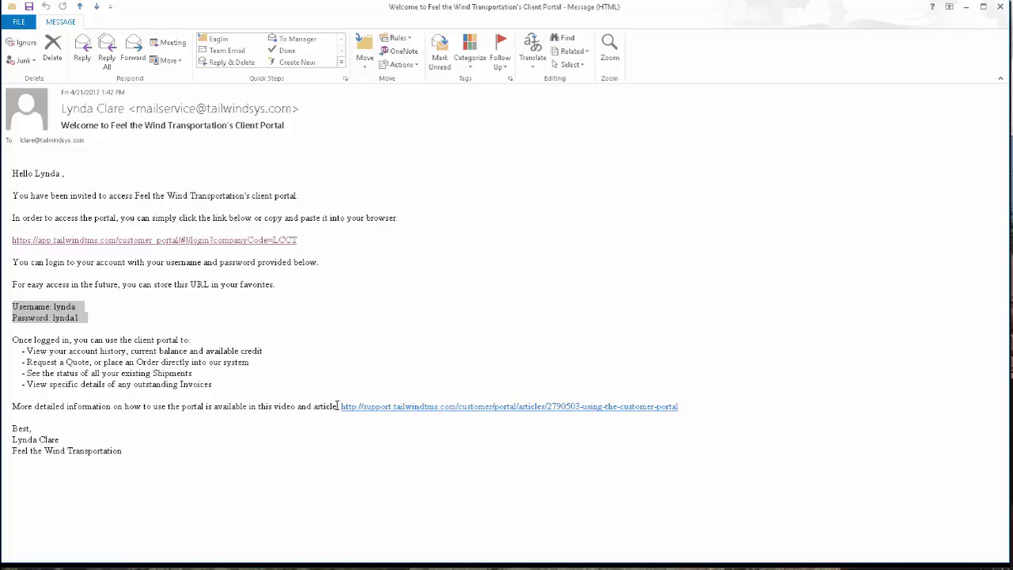
{"action": "left_click_drag", "start_coordinate": [338, 406], "coordinate": [558, 425]}
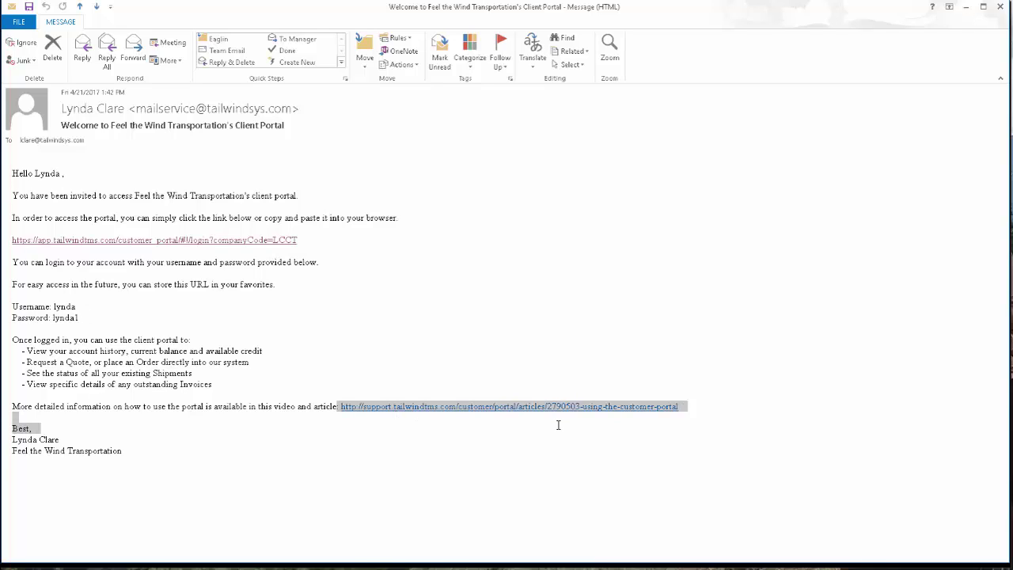
{"action": "left_click_drag", "start_coordinate": [558, 425], "coordinate": [198, 376]}
{"action": "left_click", "coordinate": [512, 275]}
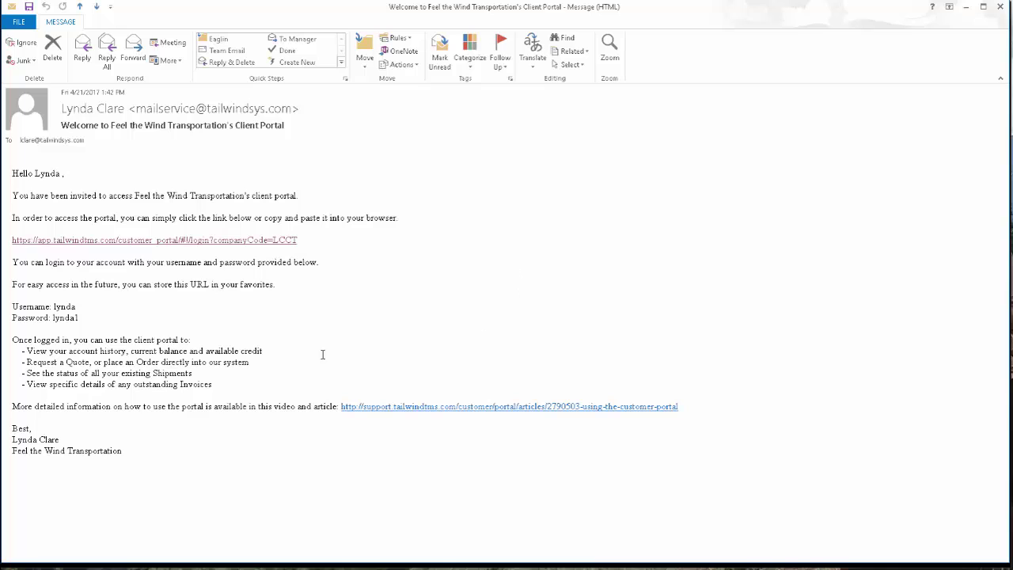
{"action": "left_click", "coordinate": [114, 241]}
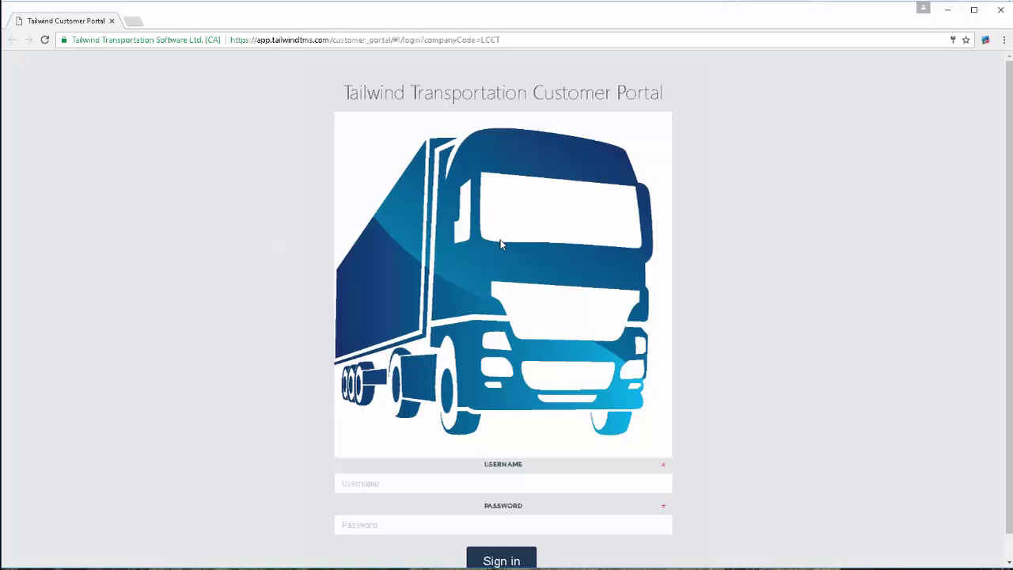
- Sign in with the account's username and password to reach the Shipments list
{"action": "scroll", "coordinate": [254, 278], "scroll_direction": "down", "scroll_amount": 1}
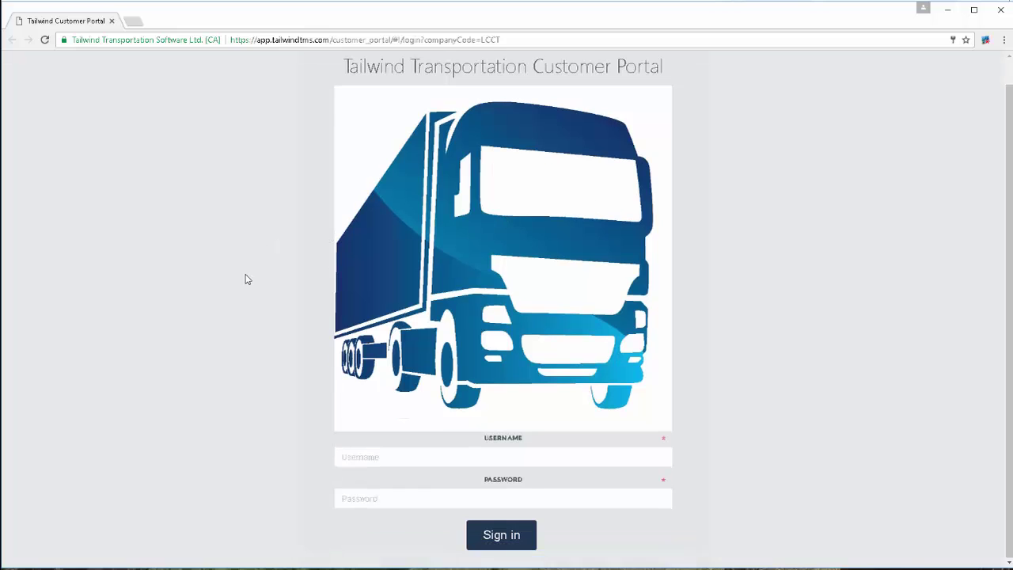
{"action": "left_click", "coordinate": [395, 462]}
{"action": "type", "text": "Lynda"}
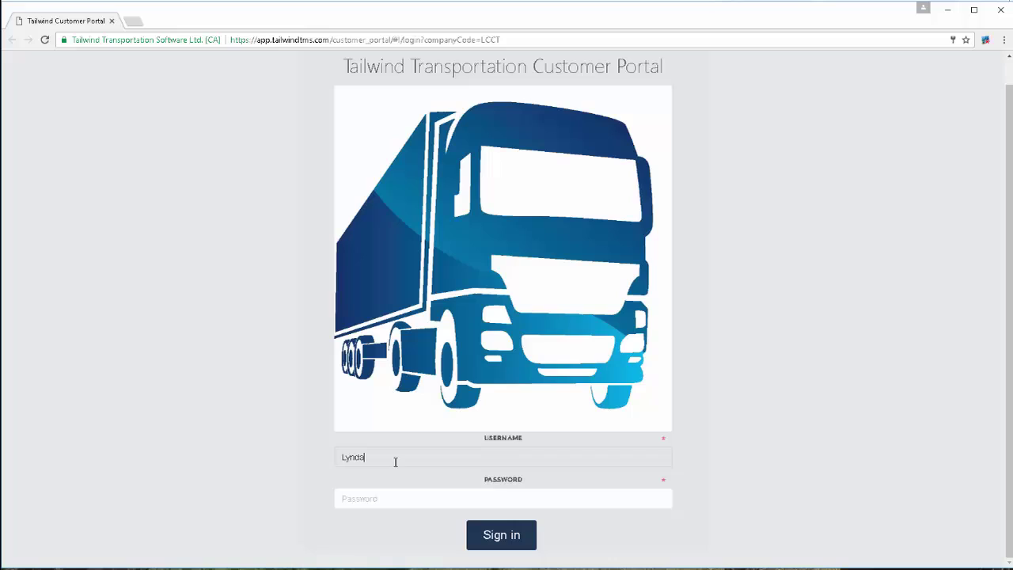
{"action": "key", "text": "Tab"}
{"action": "type", "text": "•••••"}
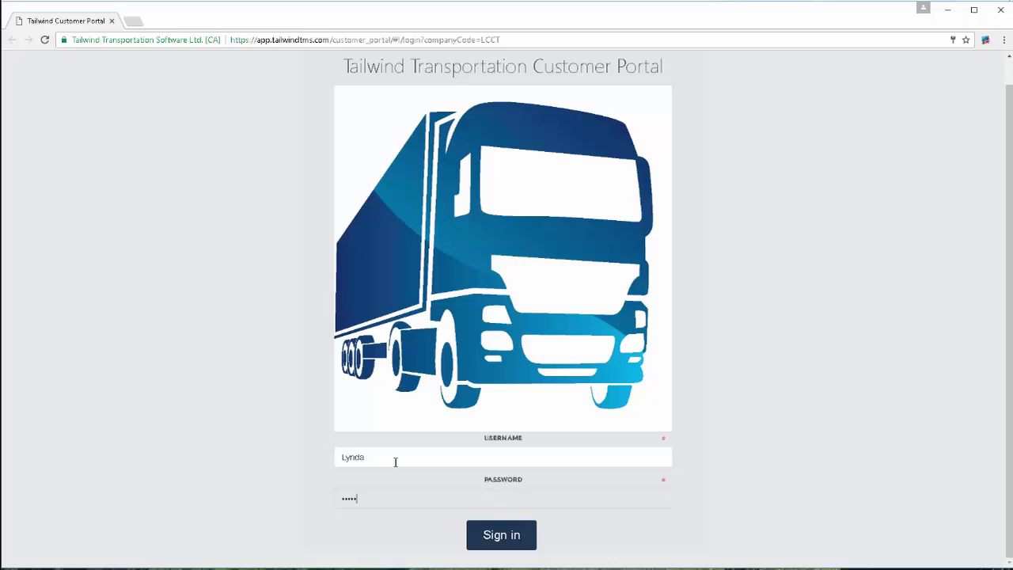
{"action": "type", "text": "•"}
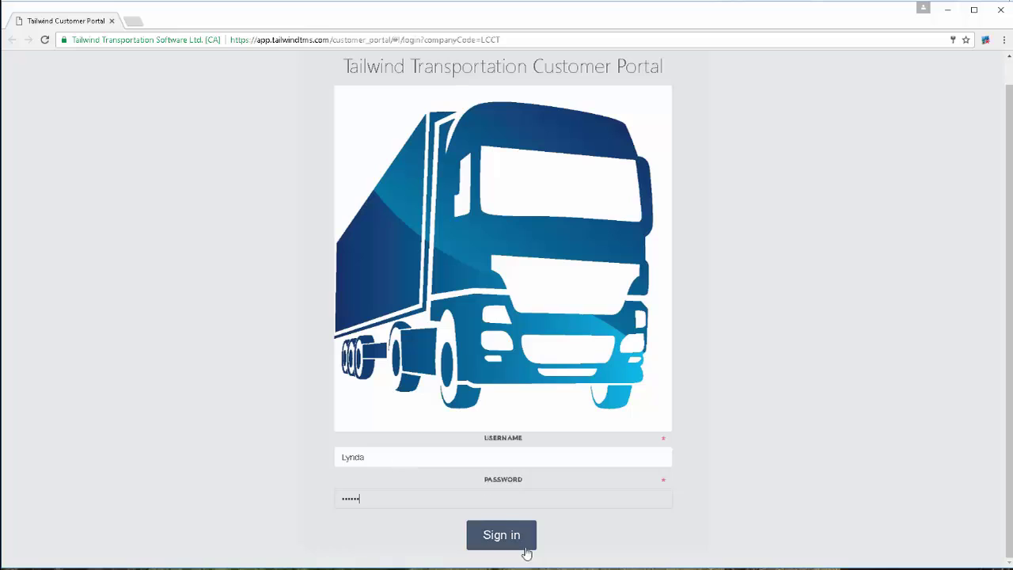
{"action": "left_click", "coordinate": [502, 535]}
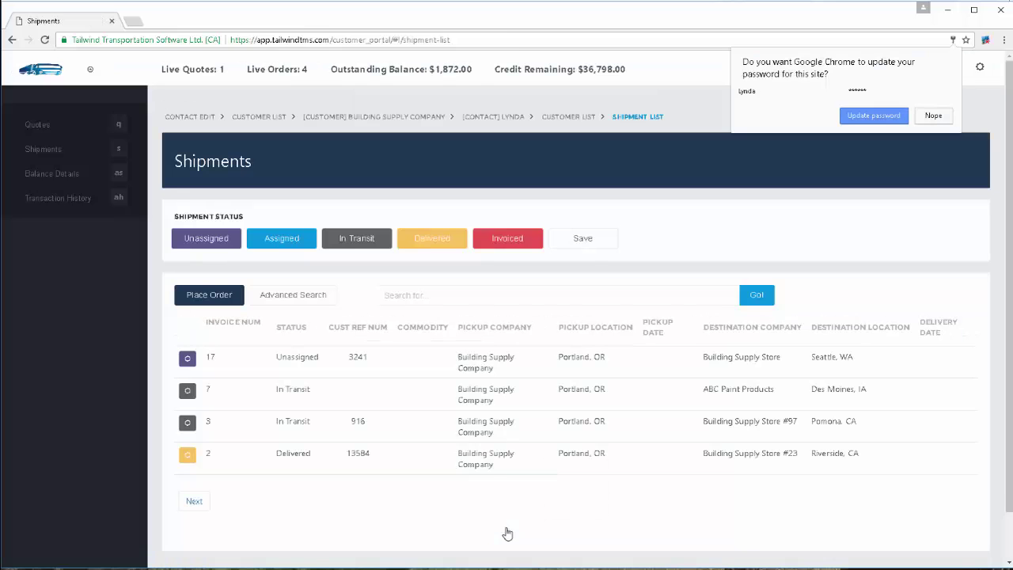
- Dismiss Chrome's update-password offer and put the cursor in the shipment search box
{"action": "left_click", "coordinate": [632, 211]}
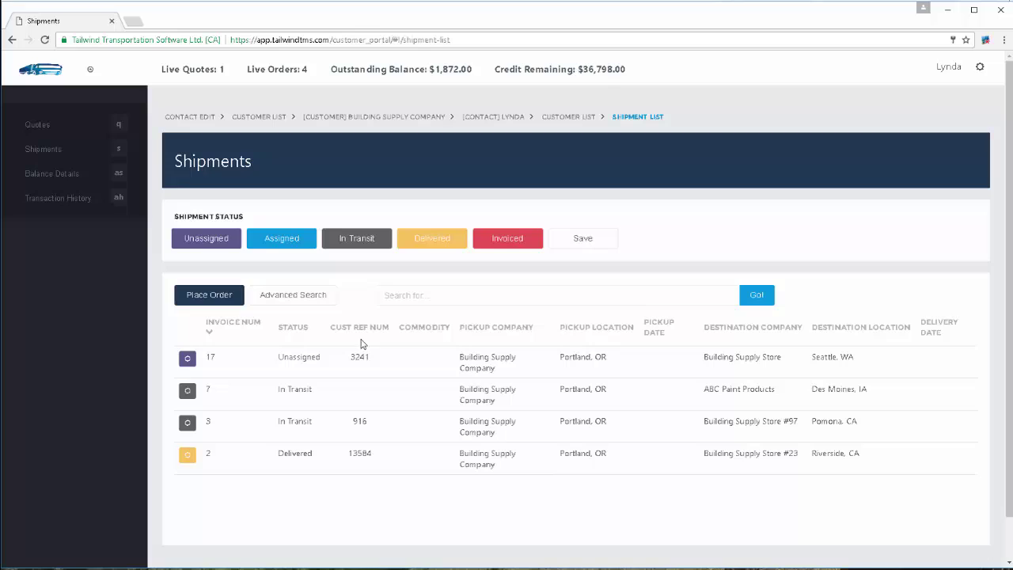
{"action": "left_click", "coordinate": [400, 296]}
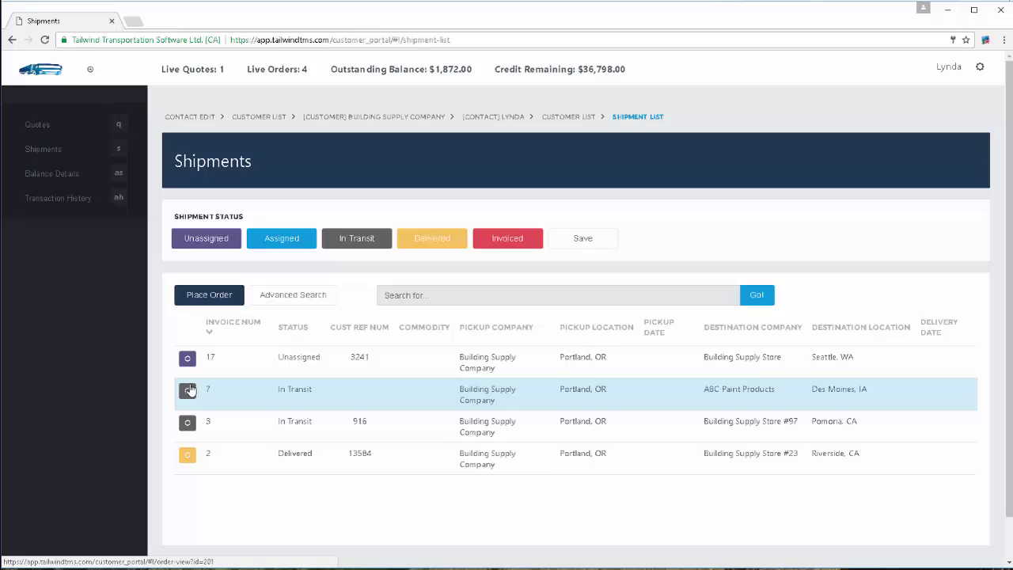
- Open order 7, keep Any POD Required, and view its 'Where is it' tracking note
{"action": "left_click", "coordinate": [190, 390]}
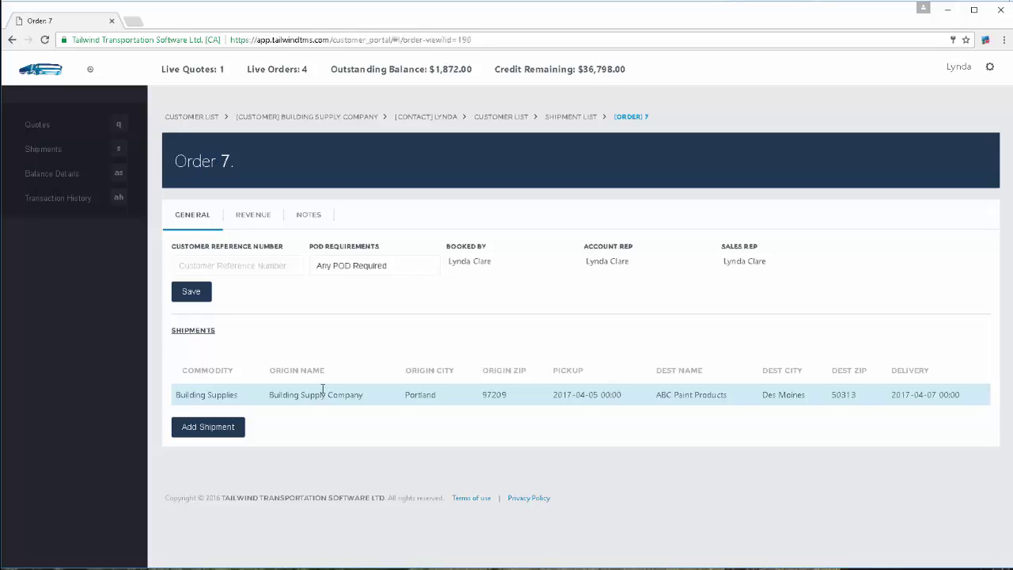
{"action": "left_click", "coordinate": [289, 269]}
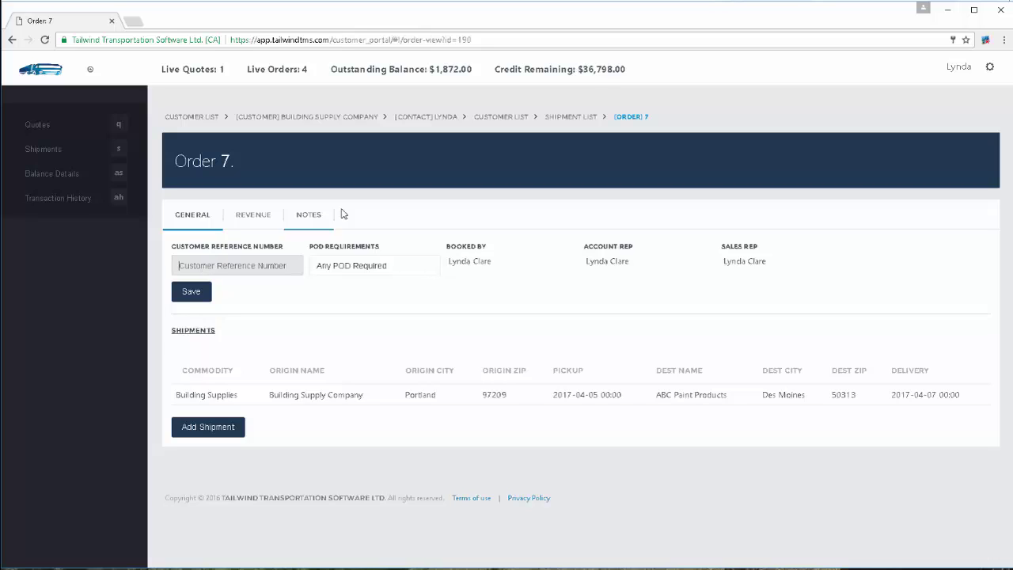
{"action": "left_click", "coordinate": [409, 267]}
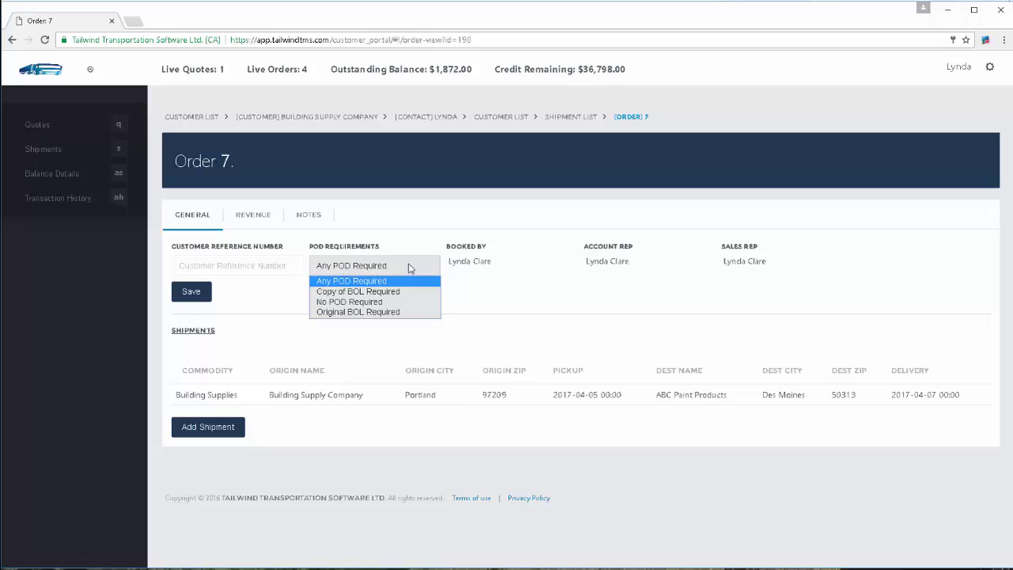
{"action": "left_click", "coordinate": [408, 279]}
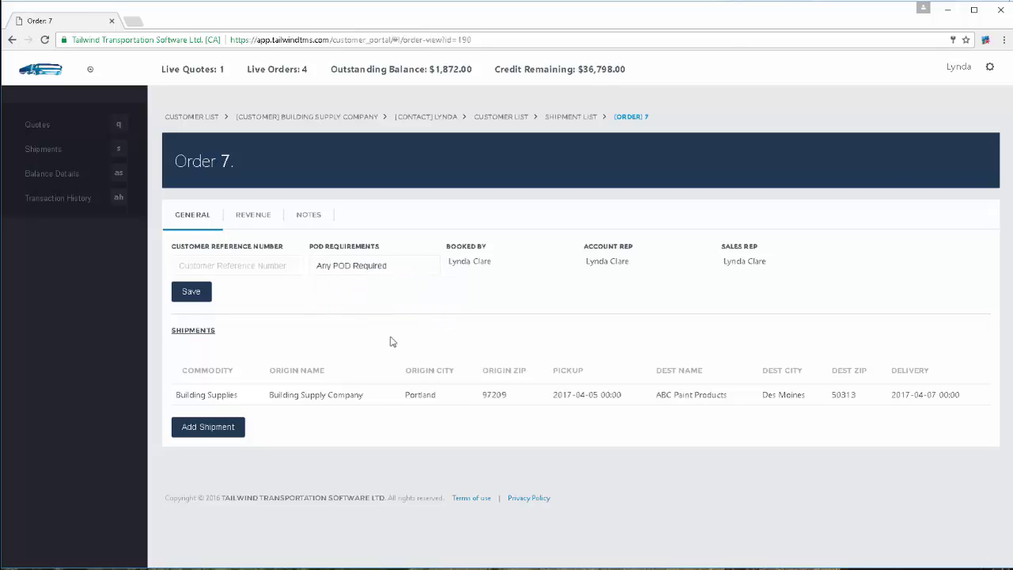
{"action": "left_click", "coordinate": [315, 218]}
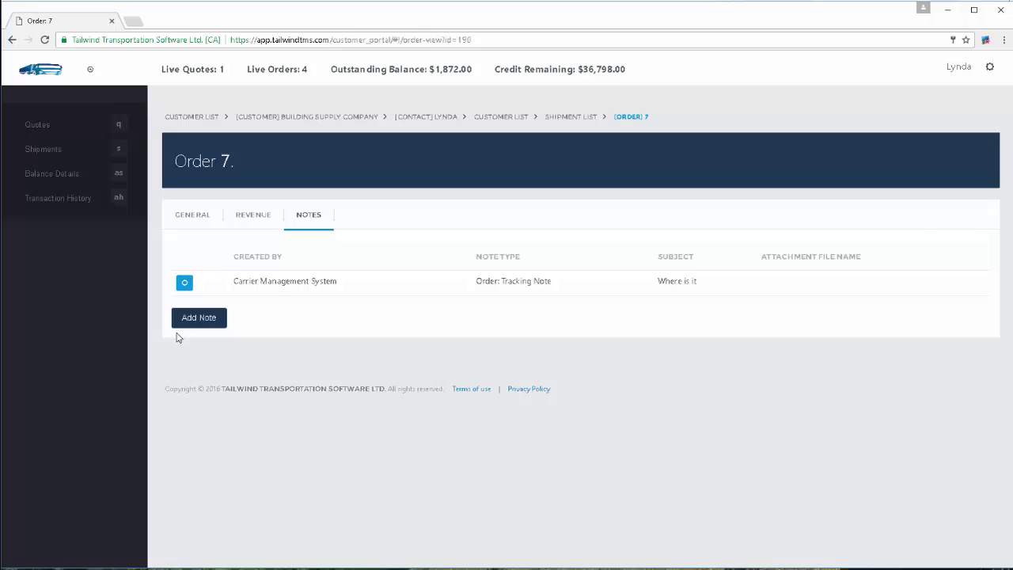
- Bring up the Create Tracking Note form for order 7, then go back to Shipments
{"action": "left_click", "coordinate": [200, 320]}
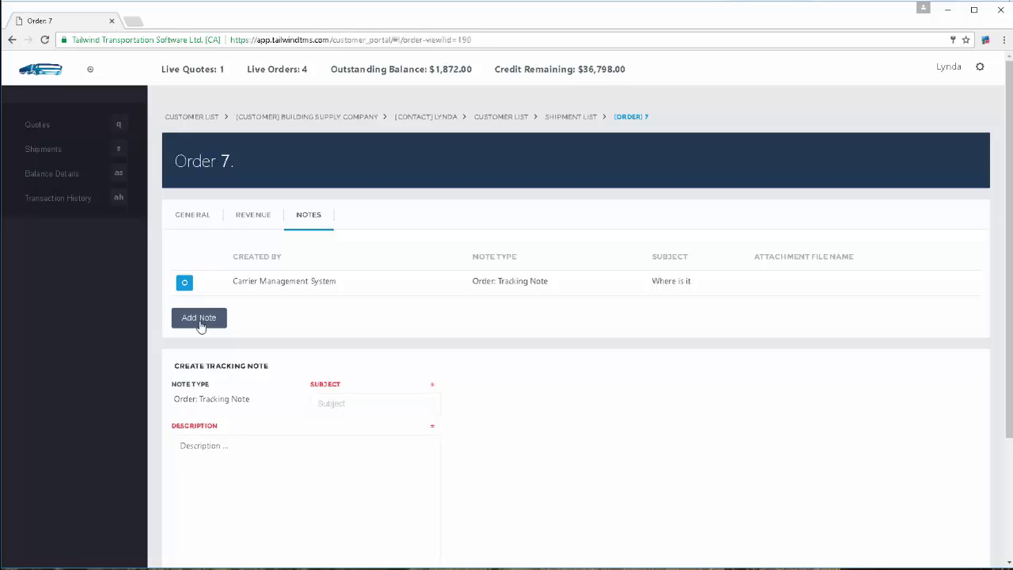
{"action": "left_click", "coordinate": [71, 149]}
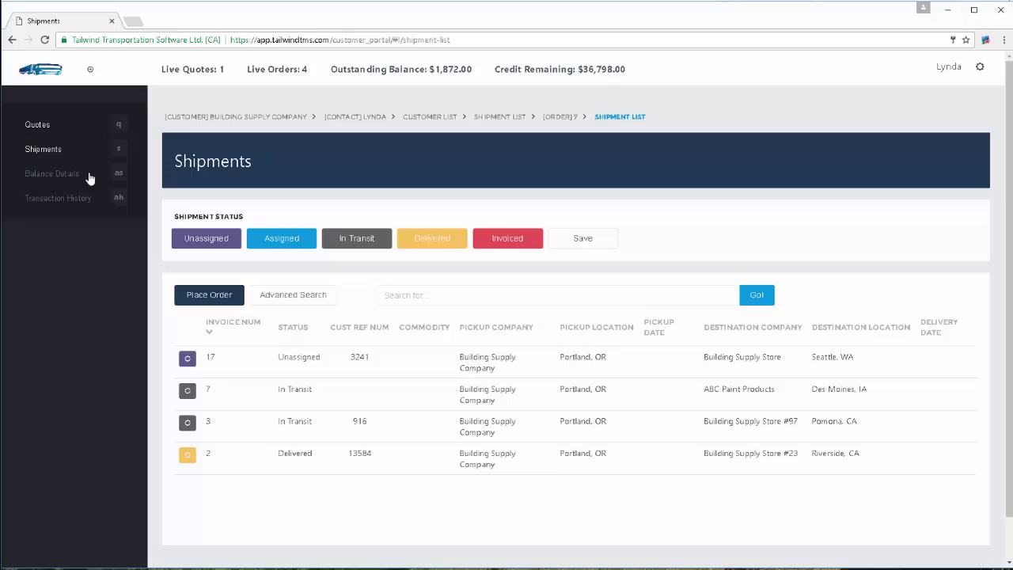
- Start a new quote from the Quotes list and switch to its Shipment Details section
{"action": "left_click", "coordinate": [40, 128]}
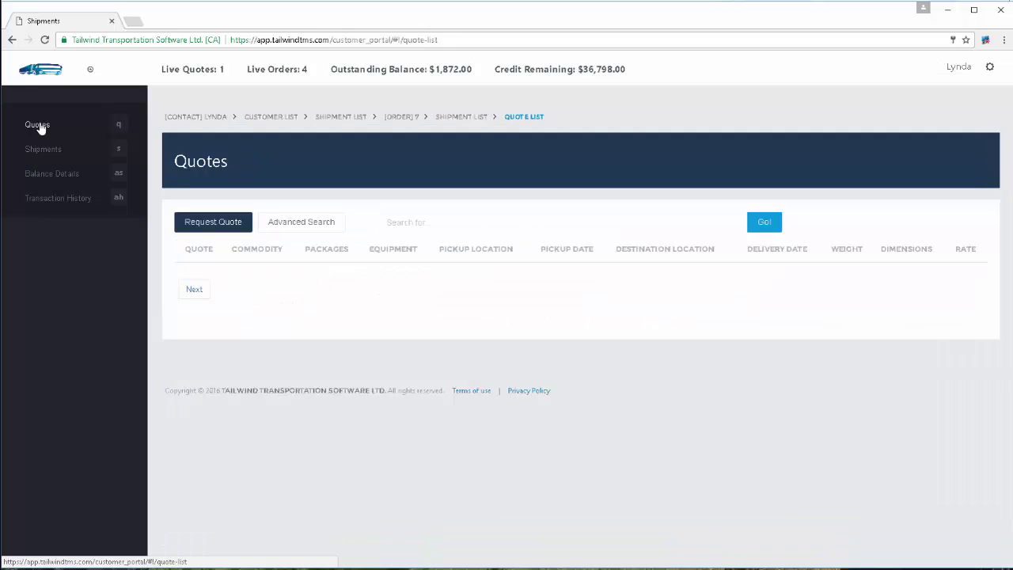
{"action": "left_click", "coordinate": [213, 222]}
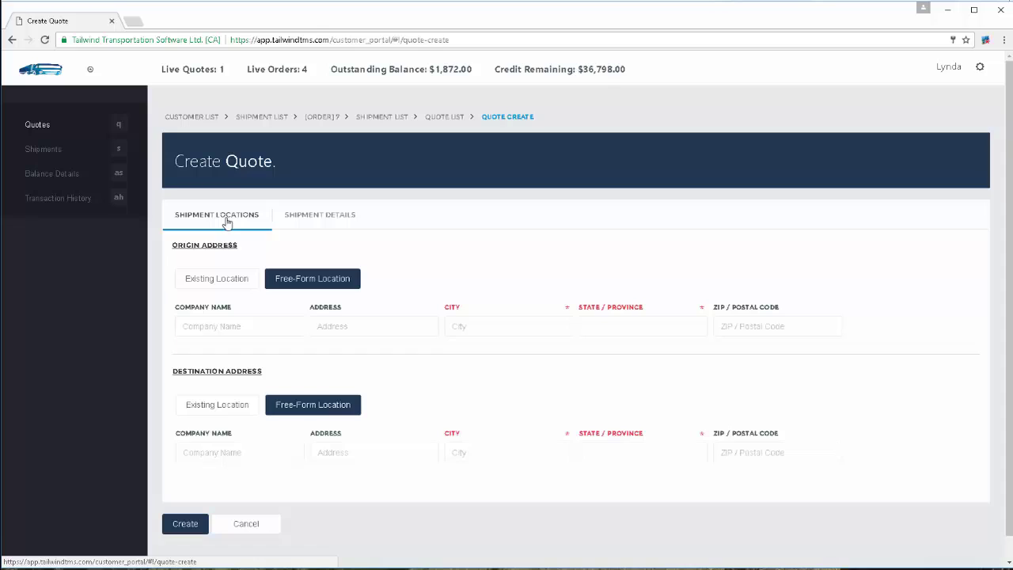
{"action": "left_click", "coordinate": [238, 325]}
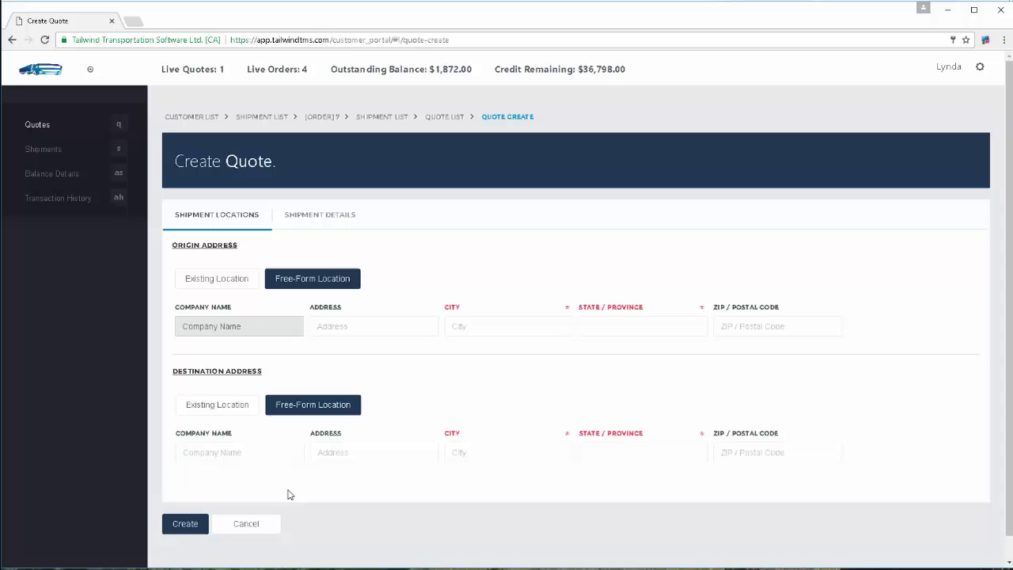
{"action": "left_click", "coordinate": [270, 458]}
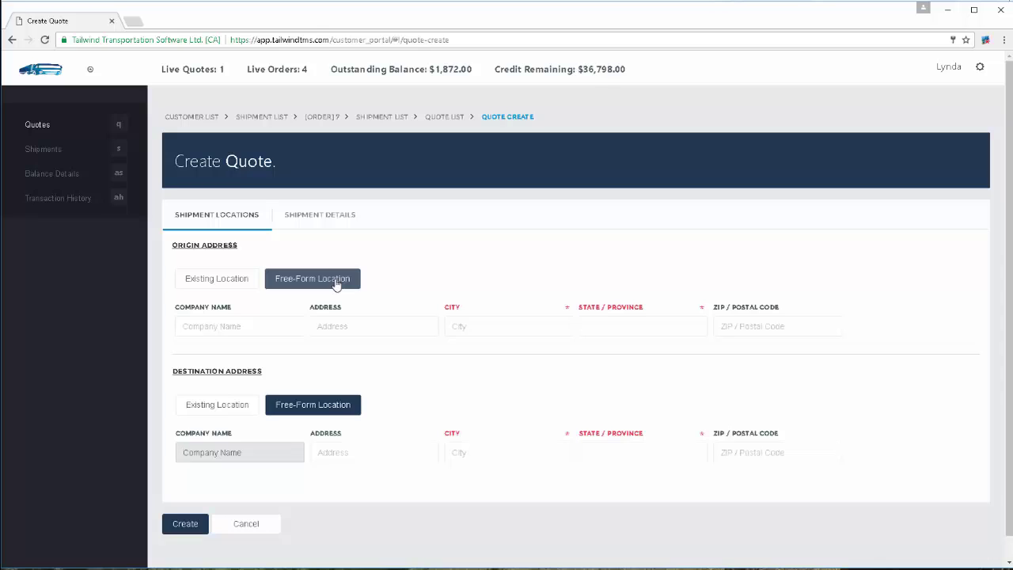
{"action": "left_click", "coordinate": [321, 215]}
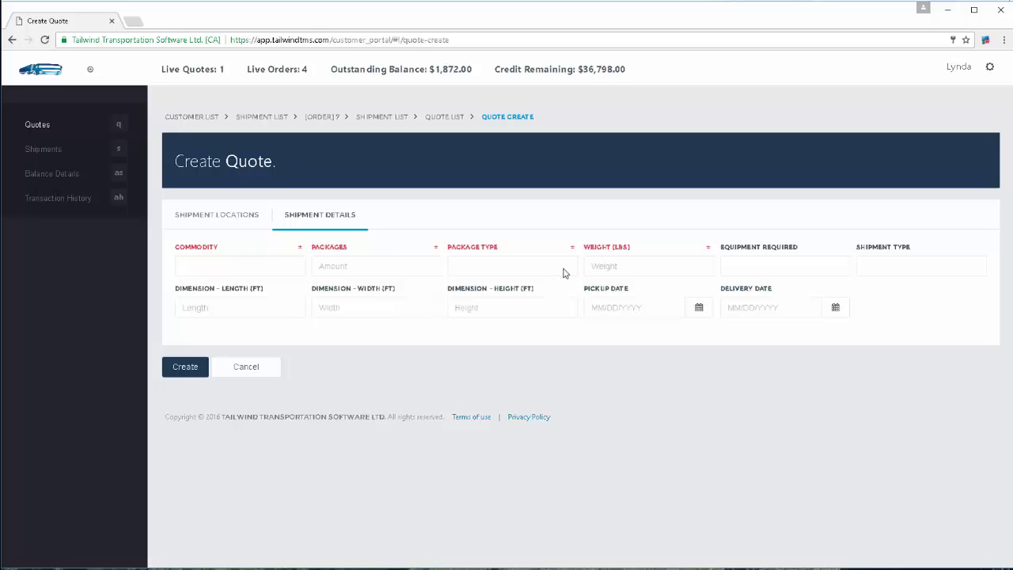
- Create the quote, yielding quote 39: General Freight, Portland to Riverside, $5,000.00
{"action": "left_click", "coordinate": [197, 369]}
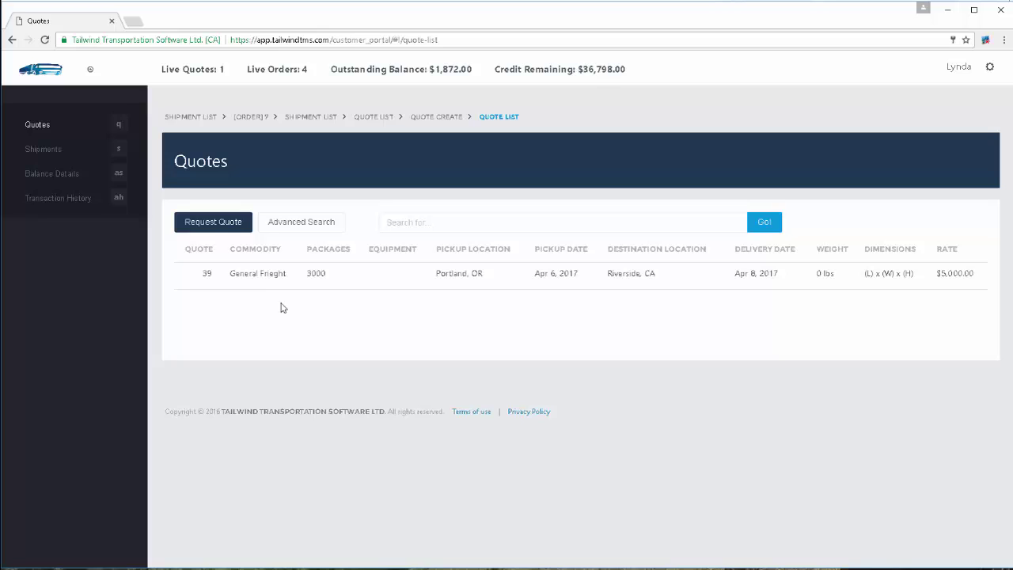
- Place Order 19 from Shipments, then check its Notes tab and POD Requirements choices
{"action": "left_click", "coordinate": [54, 152]}
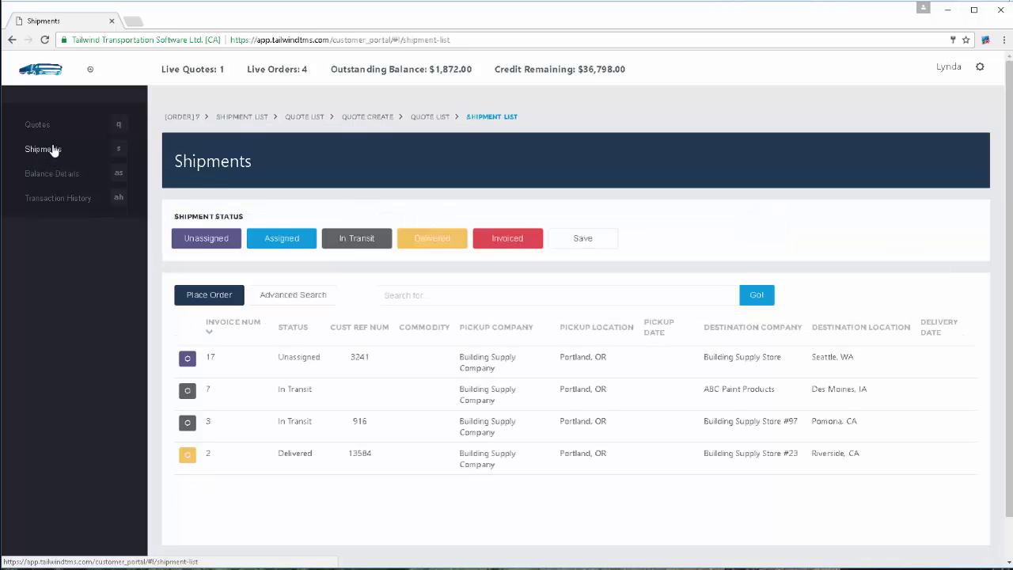
{"action": "left_click", "coordinate": [212, 297]}
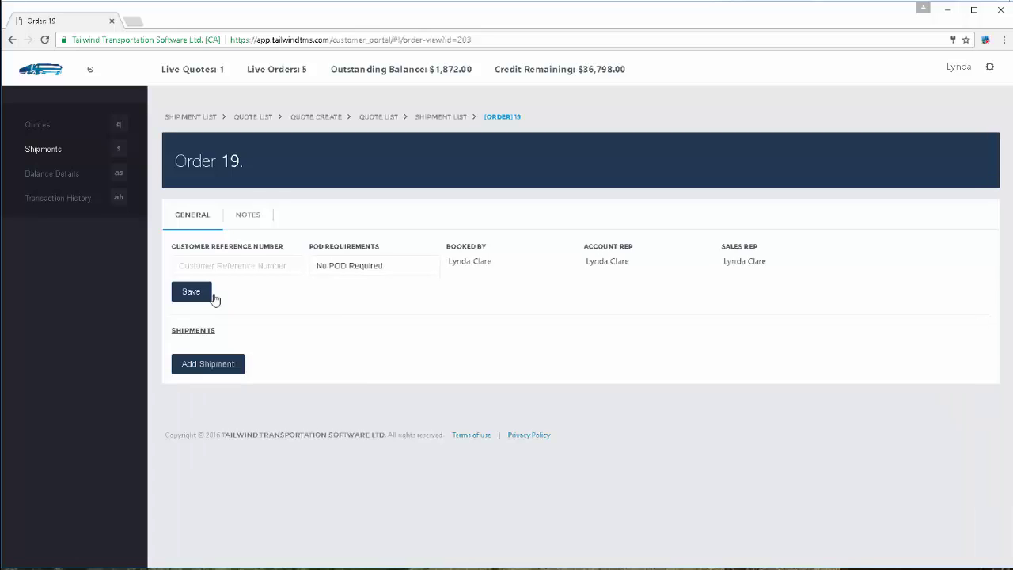
{"action": "left_click", "coordinate": [218, 265]}
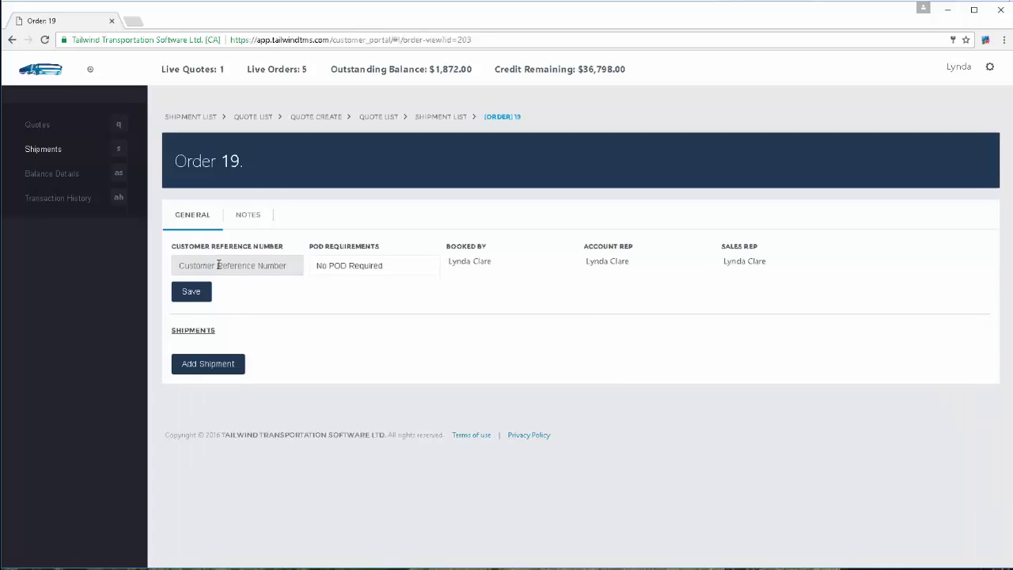
{"action": "left_click", "coordinate": [249, 216]}
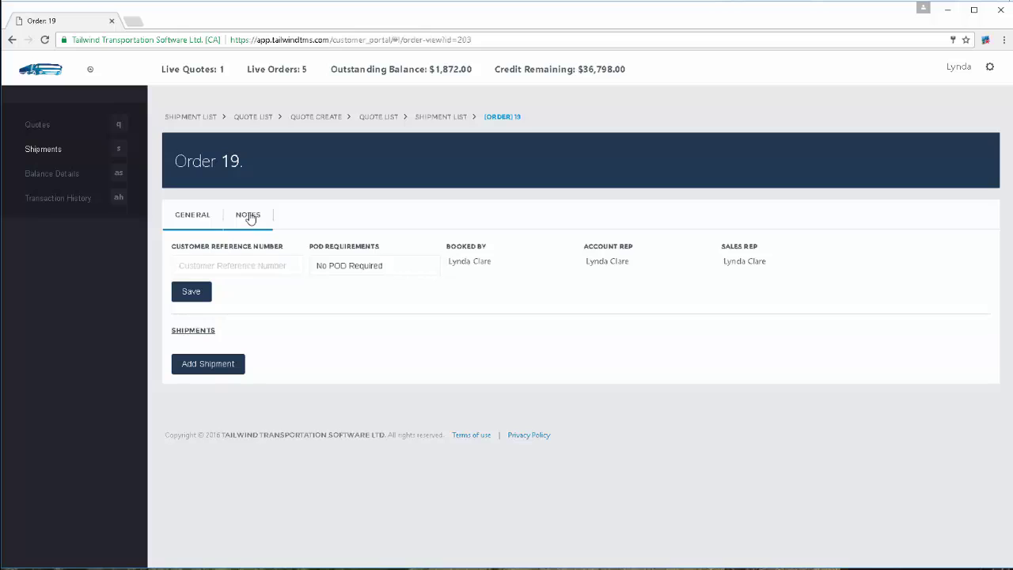
{"action": "left_click", "coordinate": [199, 215]}
{"action": "left_click", "coordinate": [400, 269]}
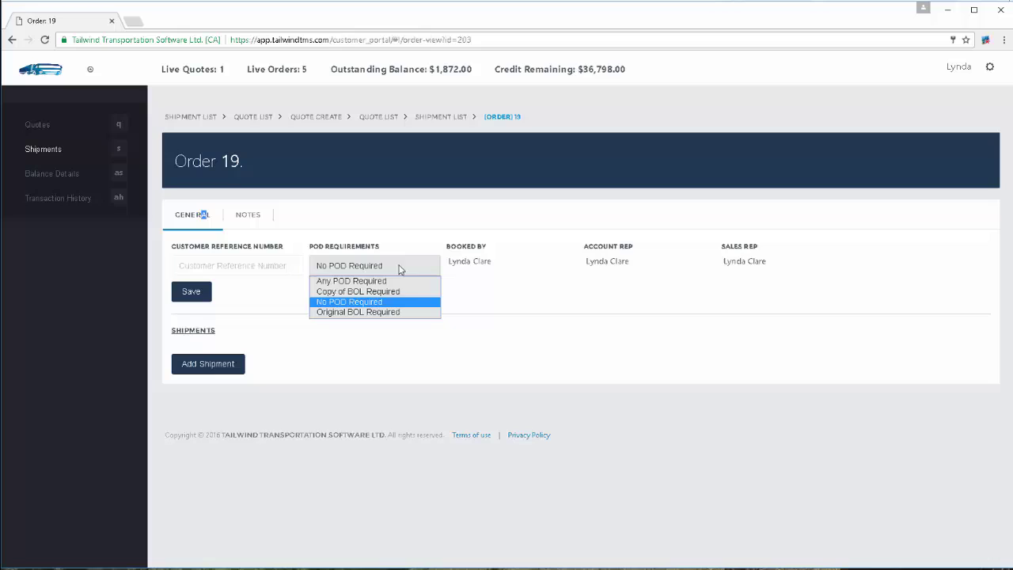
- Add a shipment to Order 19 with the Hot flag on and show its Locations section
{"action": "left_click", "coordinate": [215, 367]}
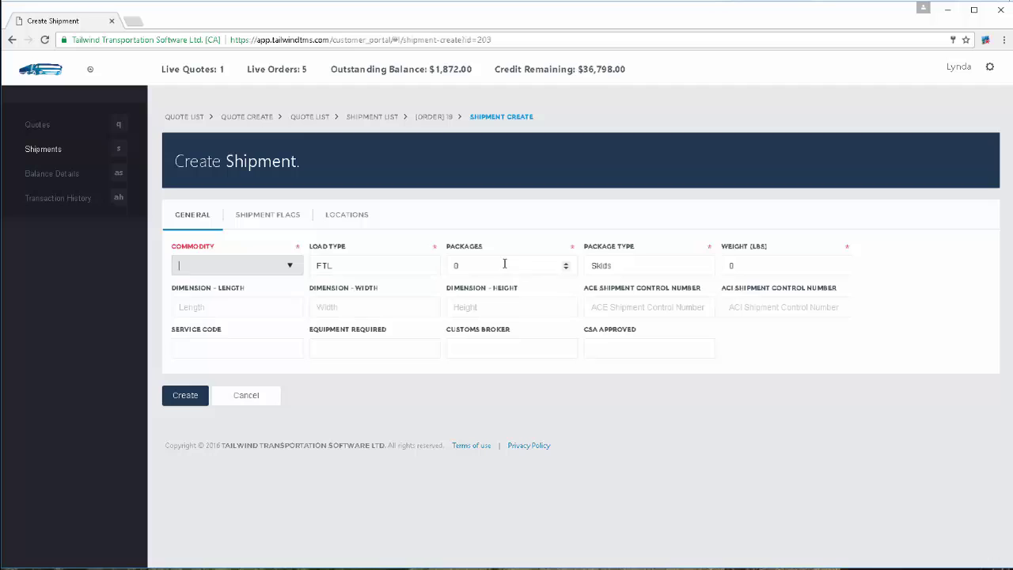
{"action": "left_click", "coordinate": [481, 262]}
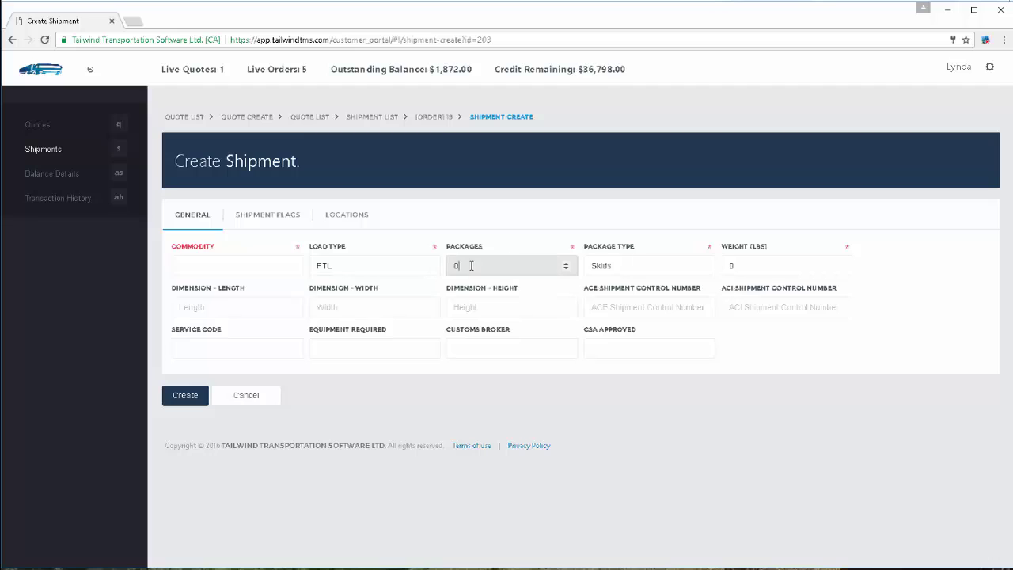
{"action": "left_click", "coordinate": [738, 265]}
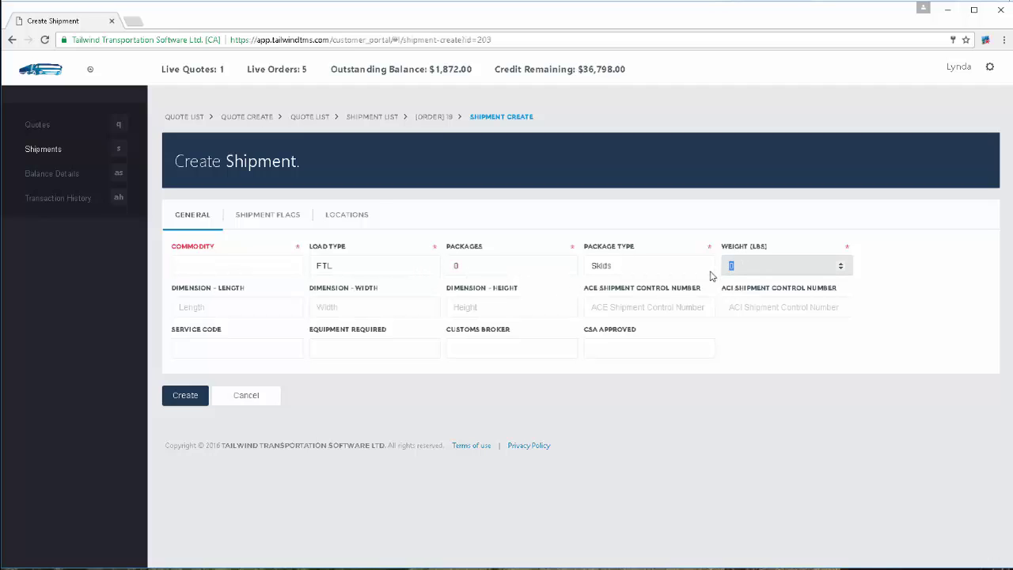
{"action": "left_click", "coordinate": [306, 217]}
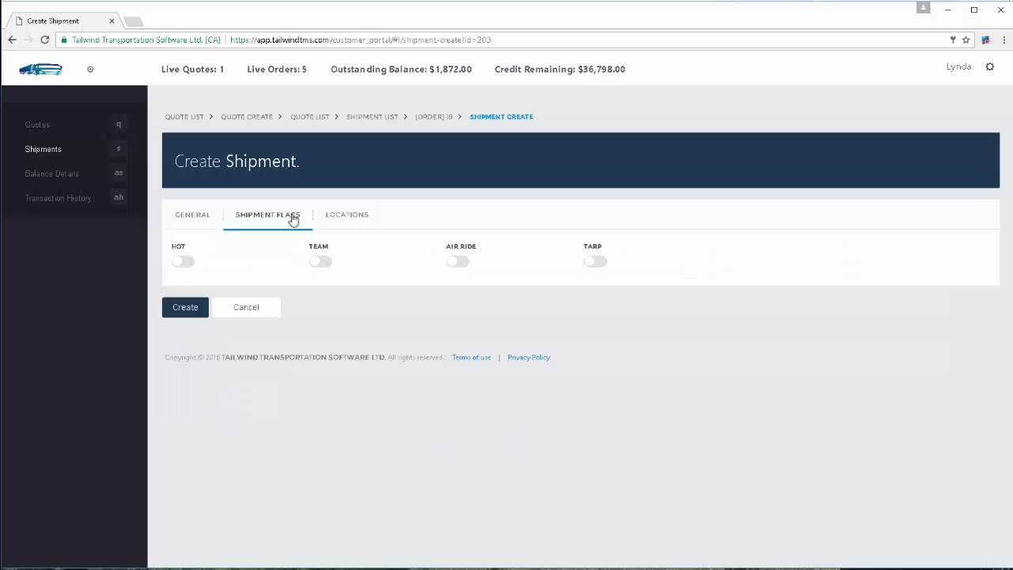
{"action": "left_click", "coordinate": [184, 262]}
{"action": "left_click", "coordinate": [351, 217]}
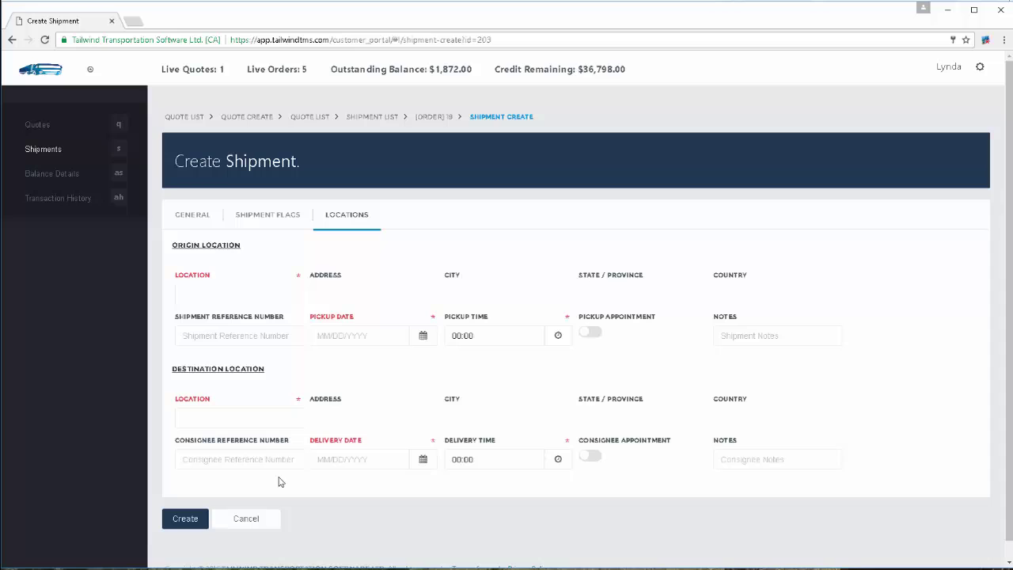
- Pick 27 March 2017 in the Pickup Date field on the shipment's Locations tab
{"action": "left_click", "coordinate": [324, 335]}
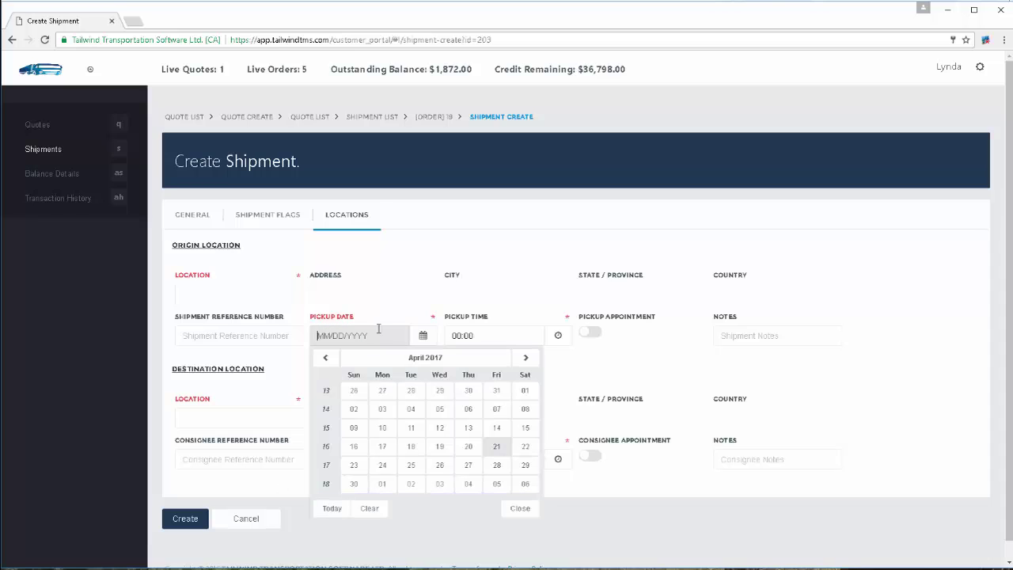
{"action": "left_click", "coordinate": [383, 390]}
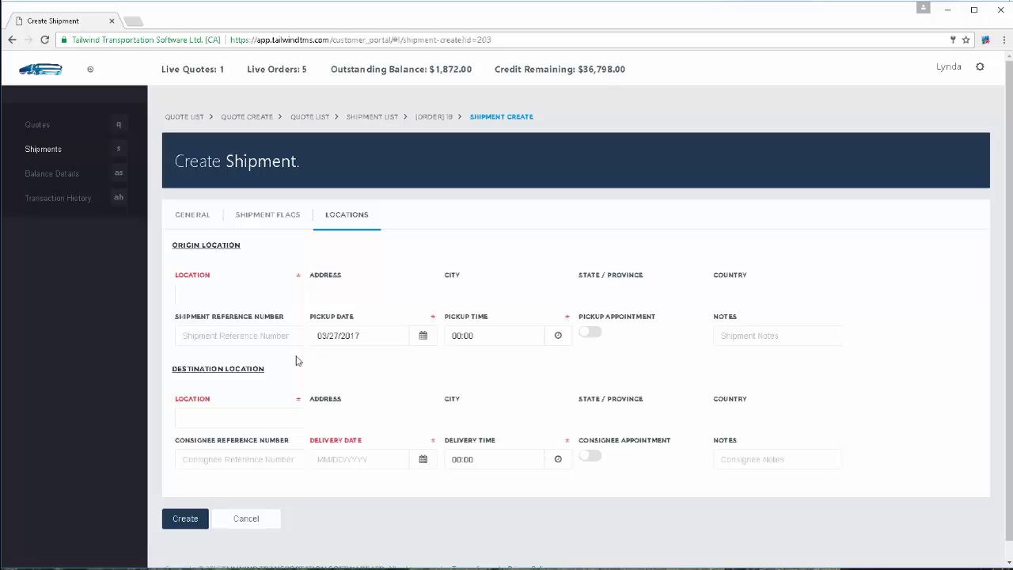
- Create the shipment, check Balance Details, then view the six invoices in Transaction History
{"action": "left_click", "coordinate": [186, 520]}
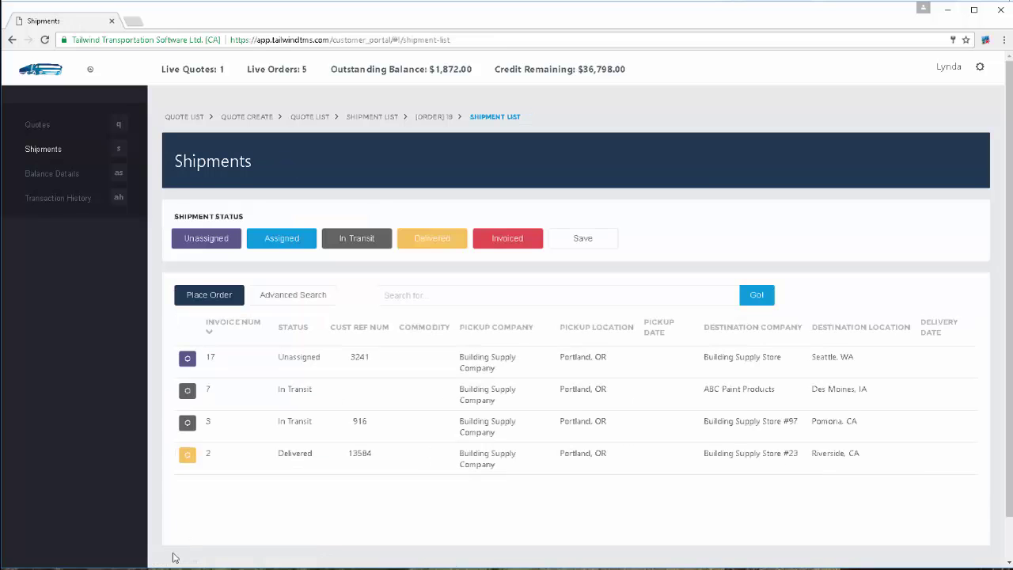
{"action": "left_click", "coordinate": [53, 176]}
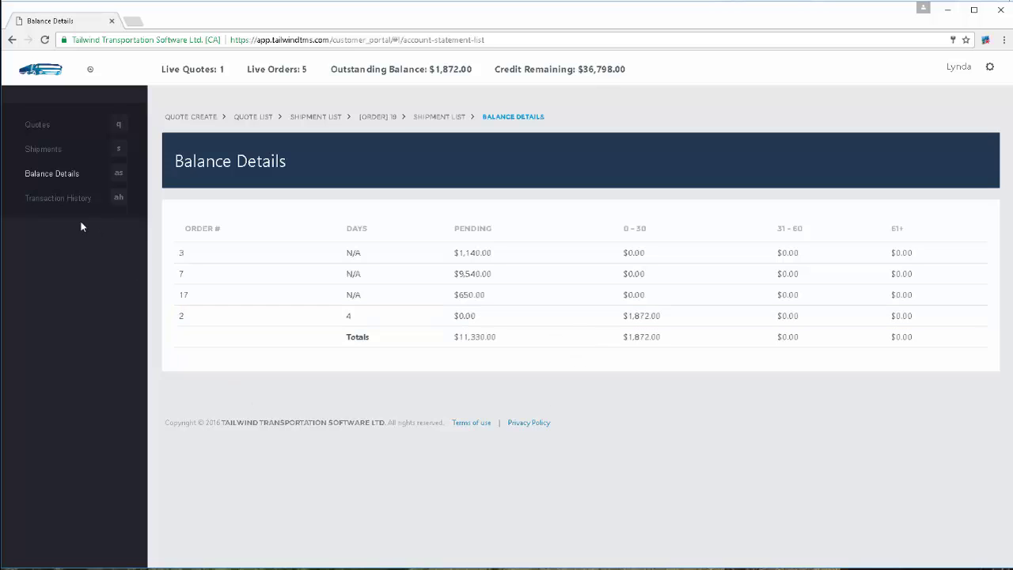
{"action": "left_click", "coordinate": [73, 199]}
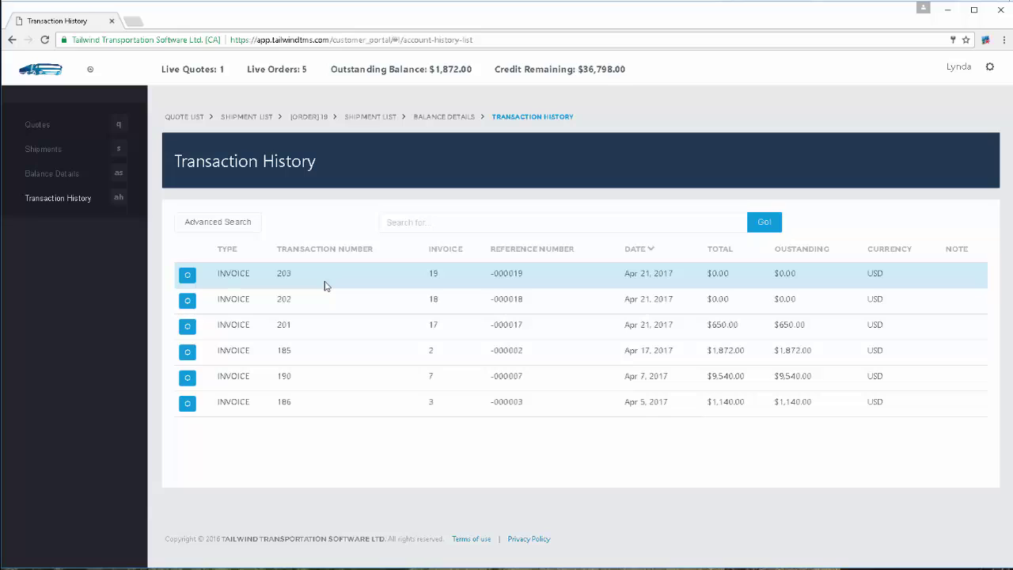
{"action": "double_click", "coordinate": [222, 70]}
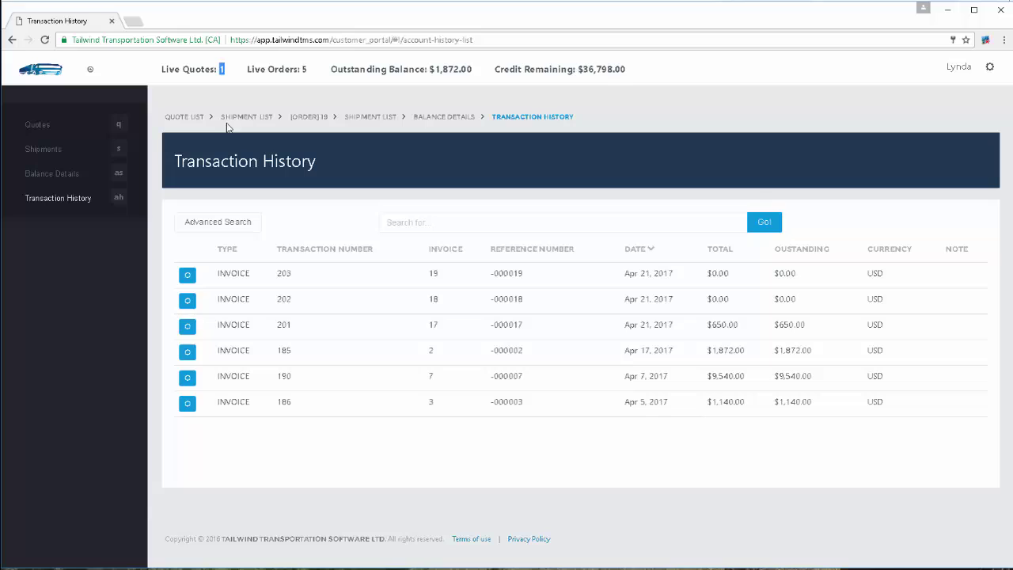
{"action": "left_click", "coordinate": [304, 69]}
{"action": "left_click_drag", "start_coordinate": [473, 73], "coordinate": [436, 72]}
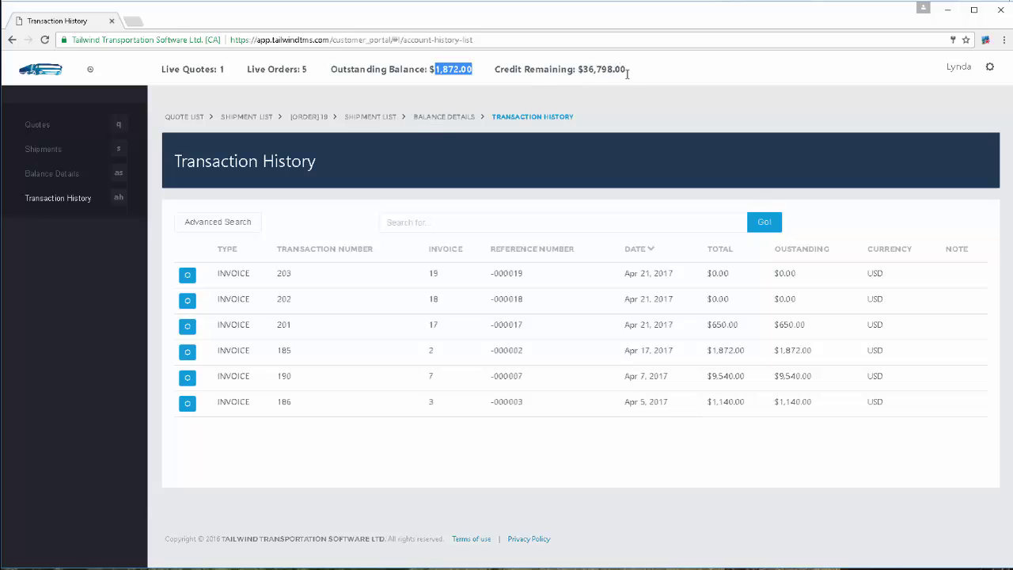
{"action": "left_click_drag", "start_coordinate": [627, 74], "coordinate": [588, 90]}
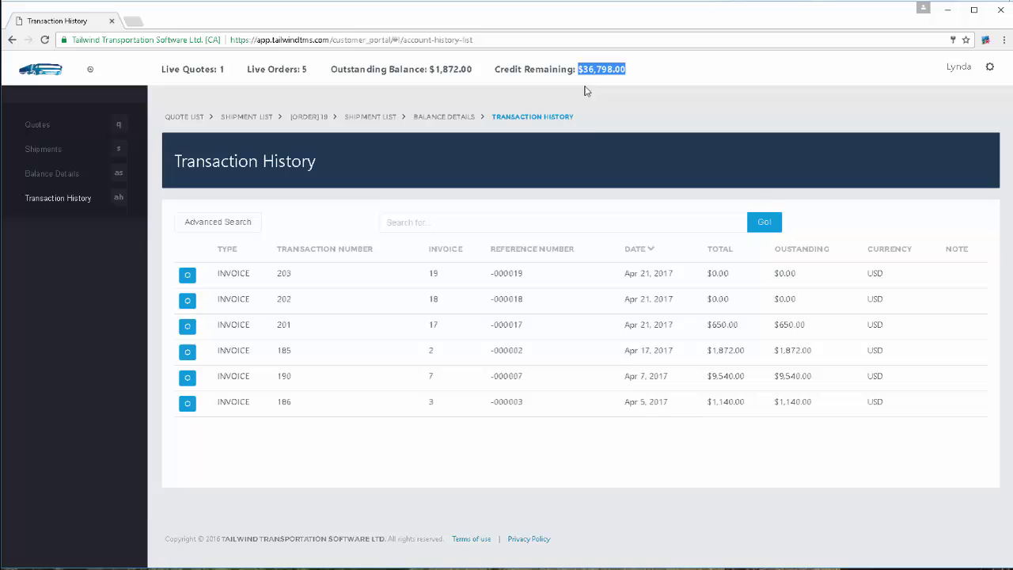